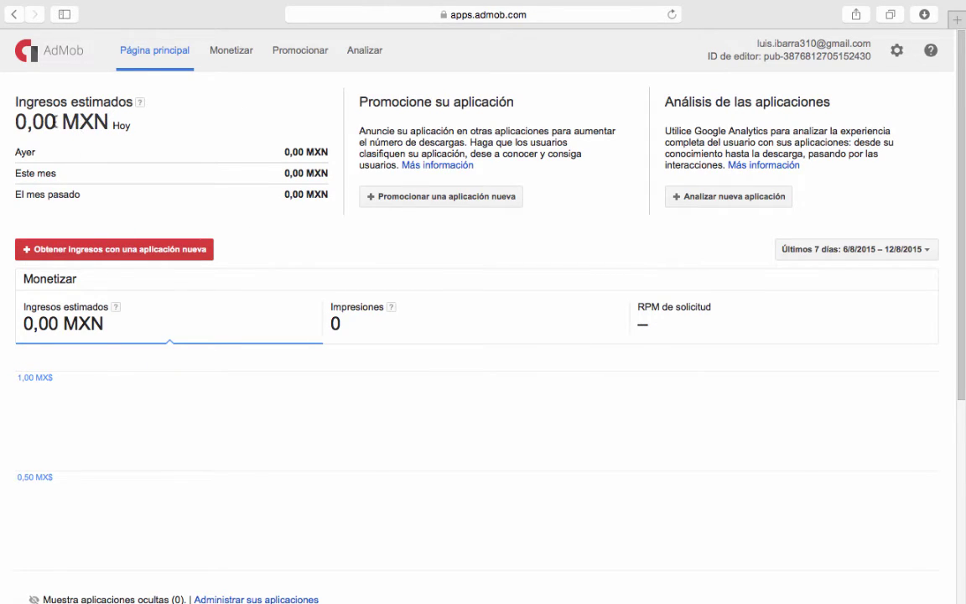
# - Examine the home page's estimated earnings, the Impresiones and RPM de solicitud metrics, and the list of registered applications
pyautogui.moveTo(17, 123); pyautogui.dragTo(150, 122)
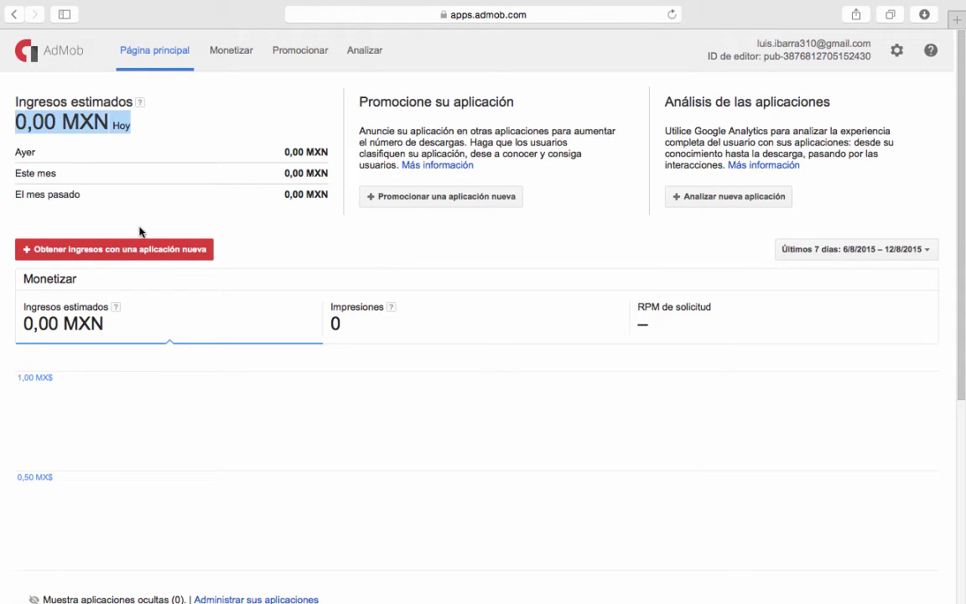
pyautogui.click(128, 161)
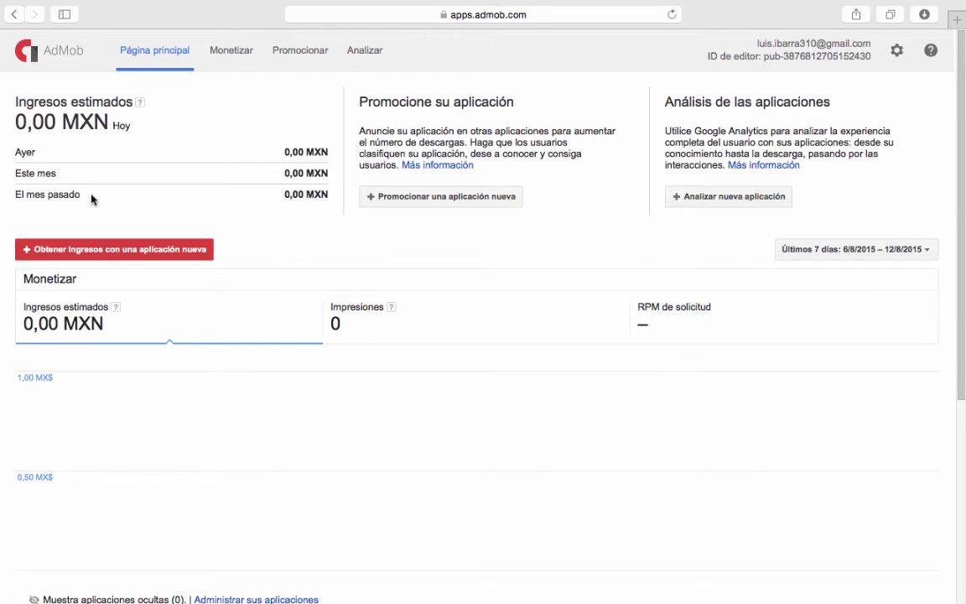
pyautogui.scroll(-5, 110, 198)
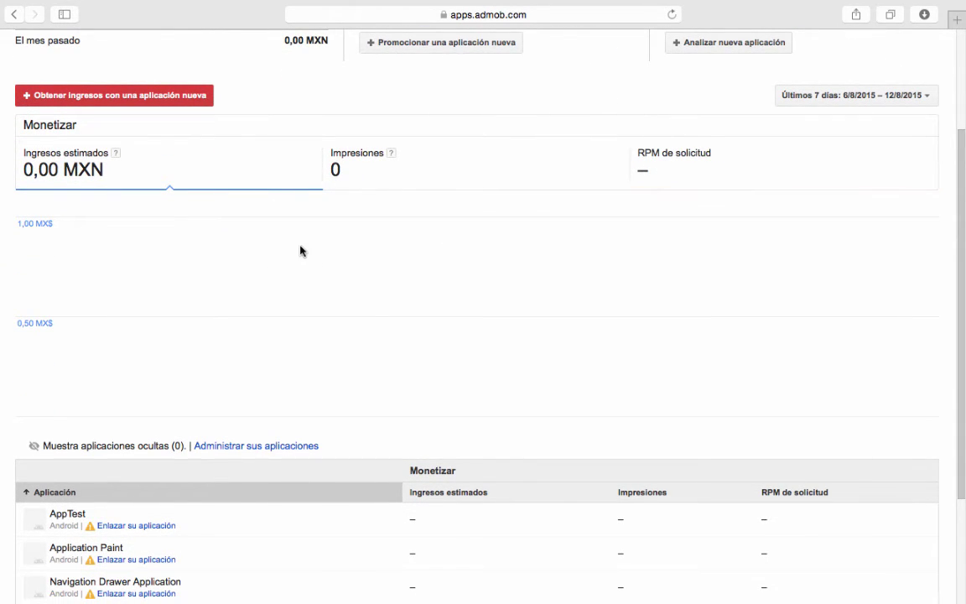
pyautogui.scroll(1, 257, 350)
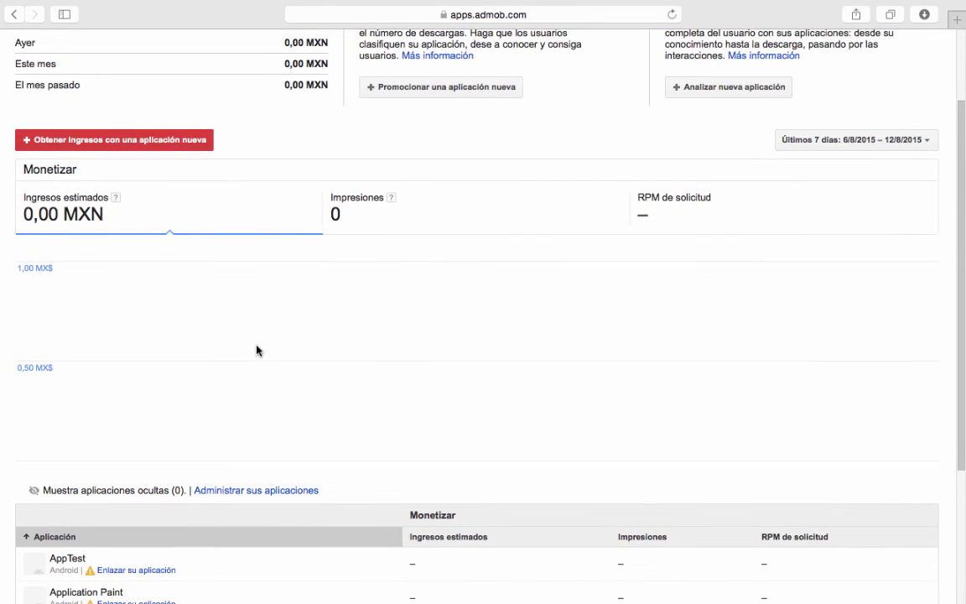
pyautogui.scroll(-1, 257, 350)
pyautogui.click(414, 209)
pyautogui.click(683, 209)
pyautogui.scroll(-1, 552, 302)
pyautogui.scroll(3, 575, 282)
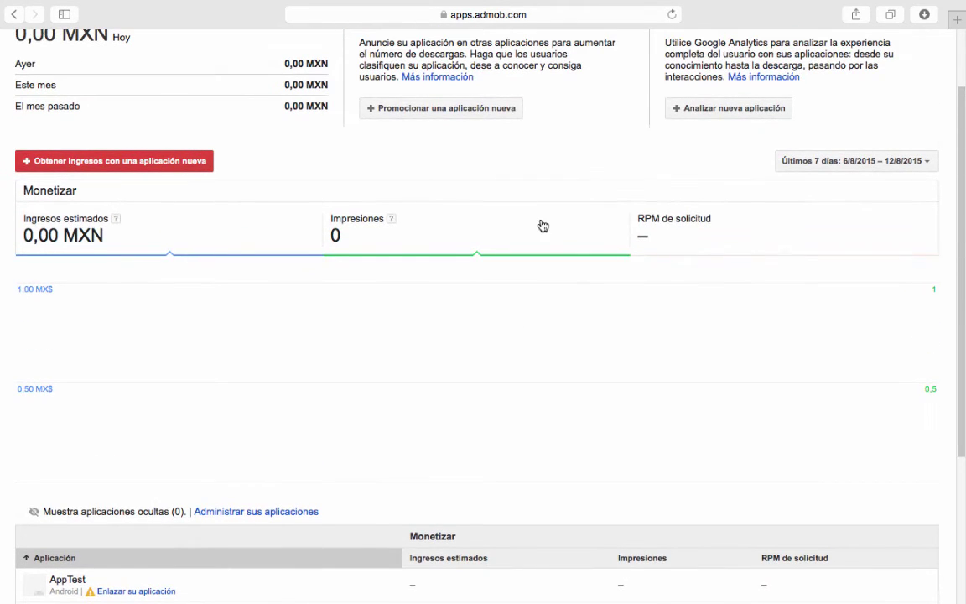
pyautogui.scroll(-5, 384, 313)
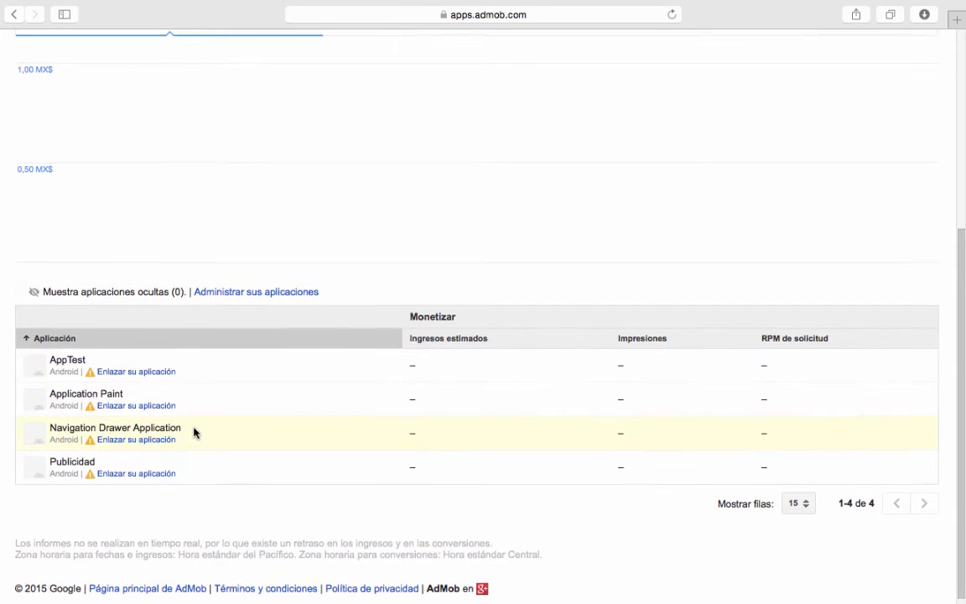
pyautogui.scroll(5, 193, 432)
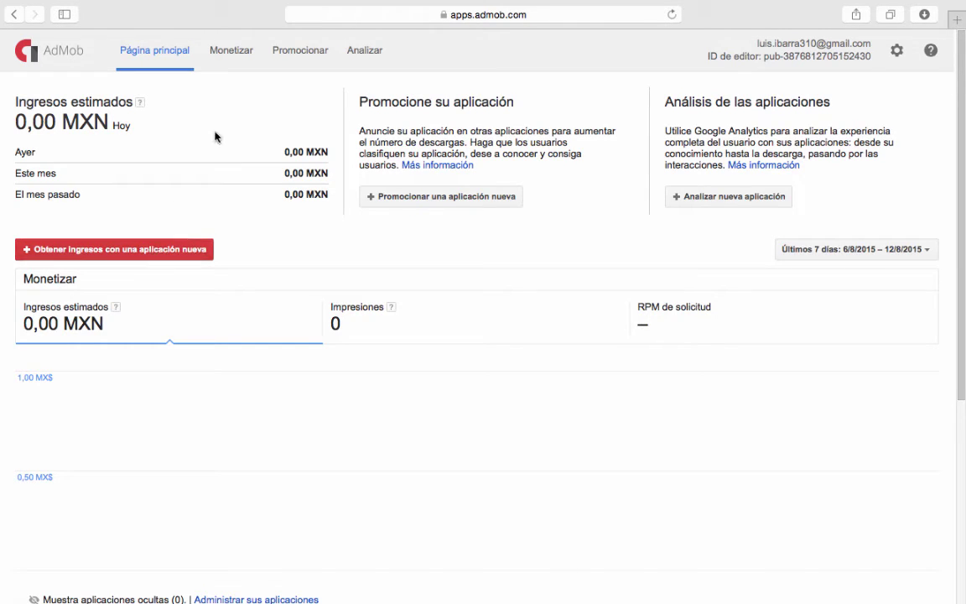
# - Open the Monetizar section and save the site's login password to the iCloud keychain
pyautogui.click(232, 52)
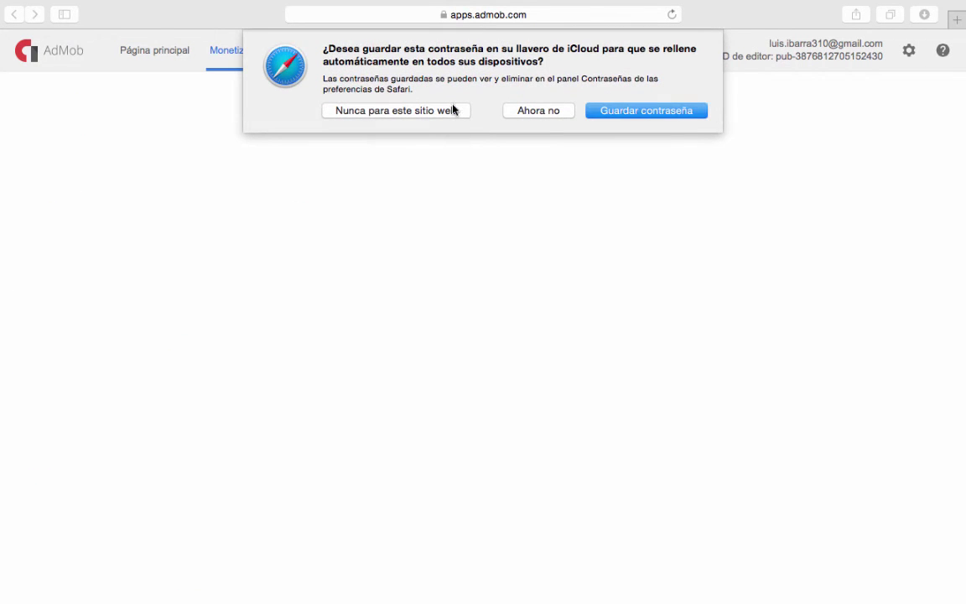
pyautogui.click(671, 110)
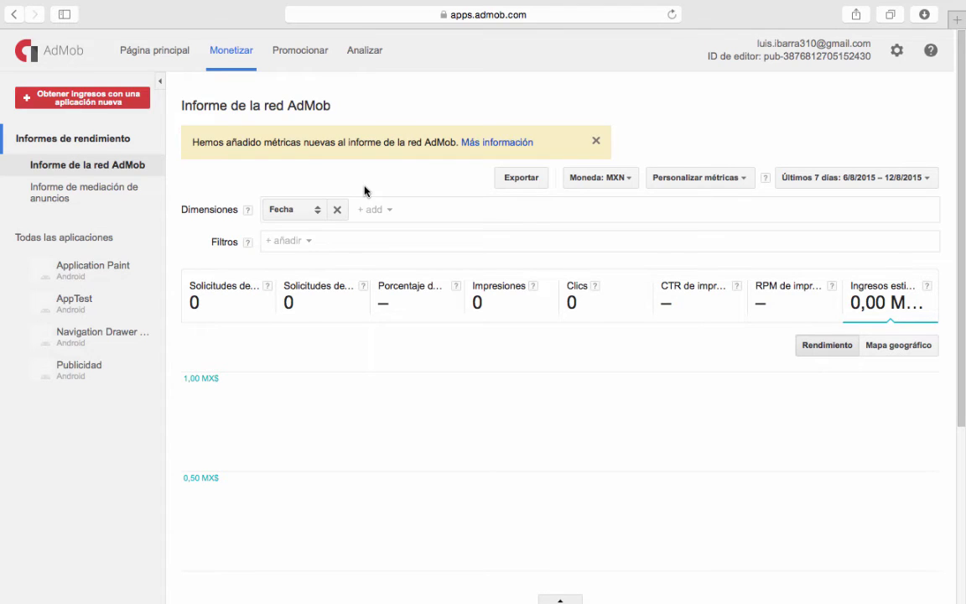
# - Examine the AdMob network report, including its metrics, chart, data table and the list of applications
pyautogui.scroll(-5, 365, 191)
pyautogui.scroll(5, 365, 191)
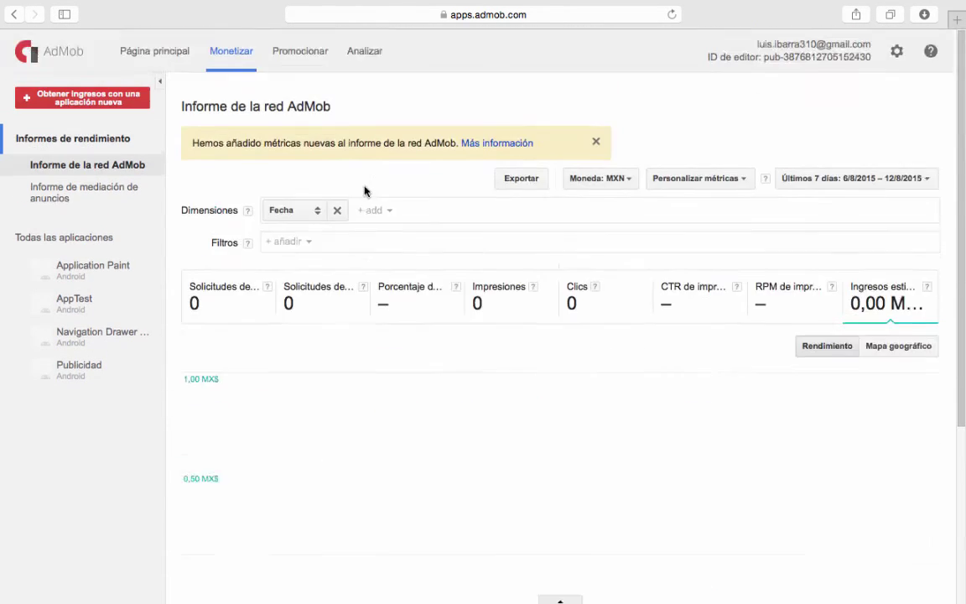
pyautogui.scroll(-2, 365, 191)
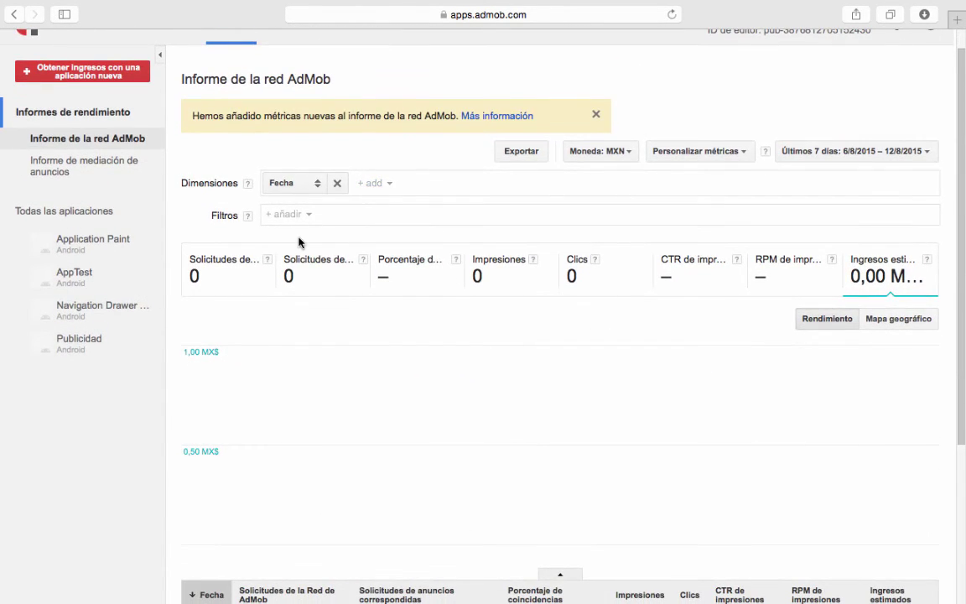
pyautogui.scroll(2, 312, 350)
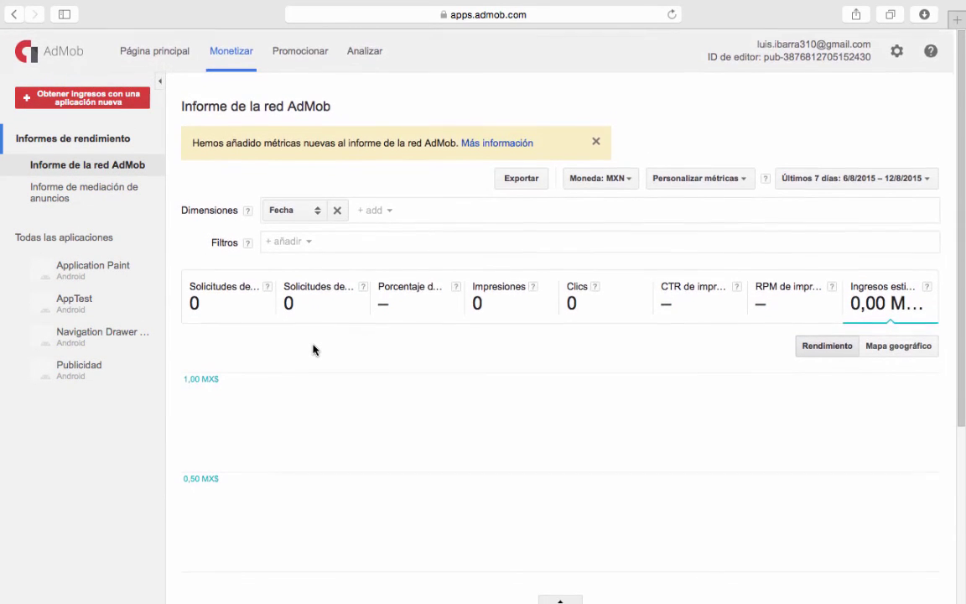
pyautogui.scroll(-6, 313, 350)
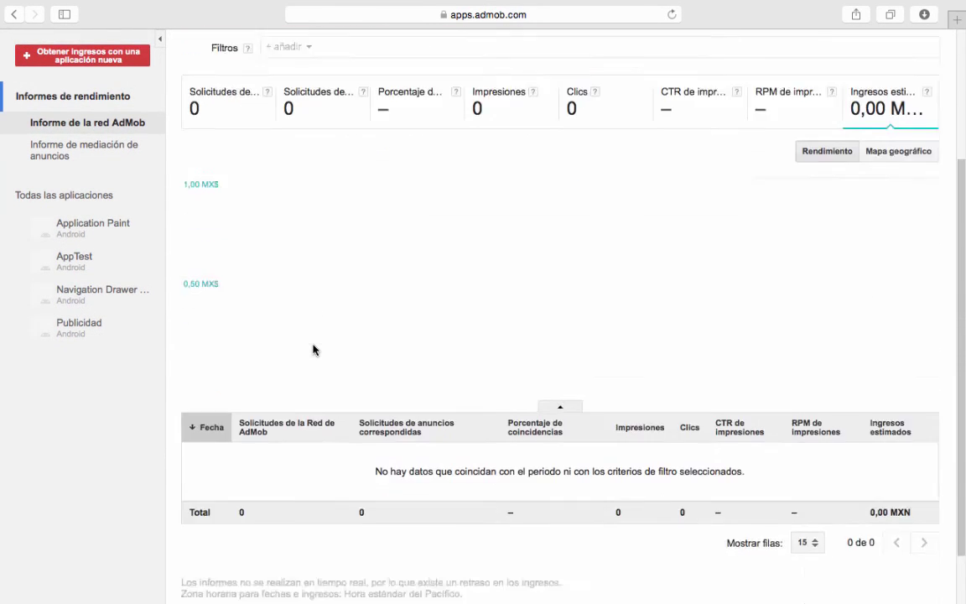
pyautogui.scroll(6, 313, 350)
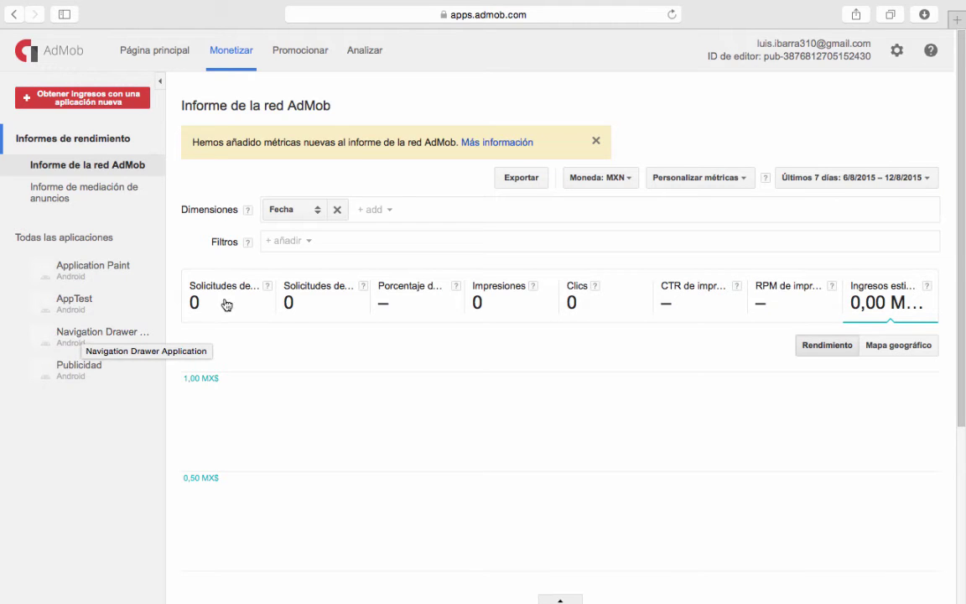
pyautogui.scroll(-3, 91, 281)
pyautogui.scroll(2, 86, 280)
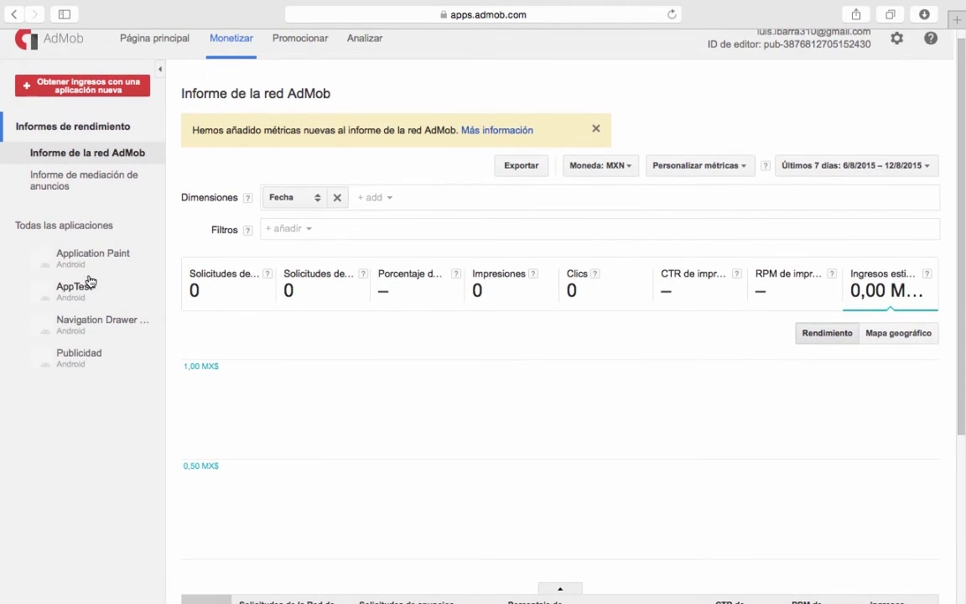
# - Start monetizing a new application and enter OmniusPublicidad as its name in the manual add form
pyautogui.click(94, 88)
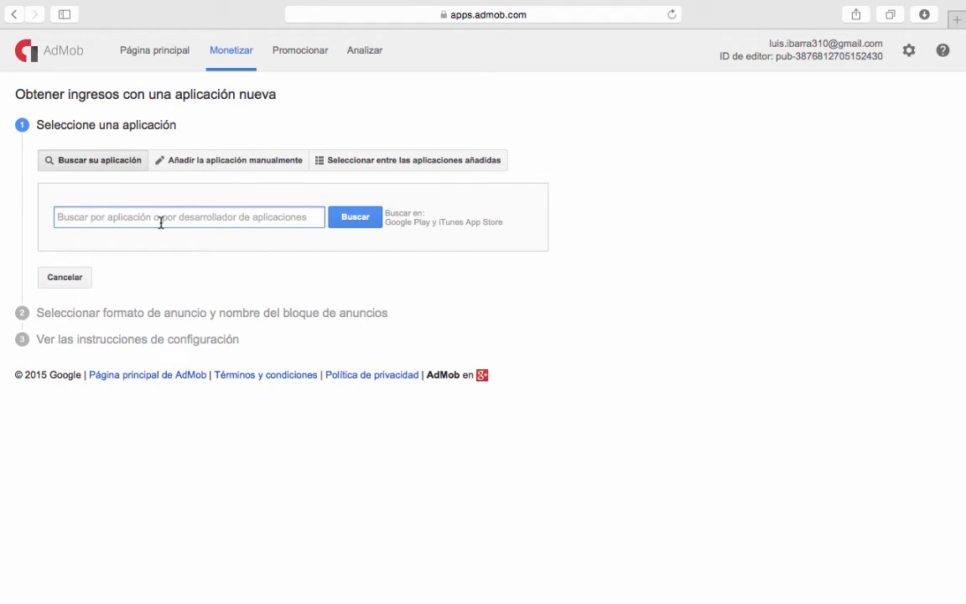
pyautogui.write('Omnius')
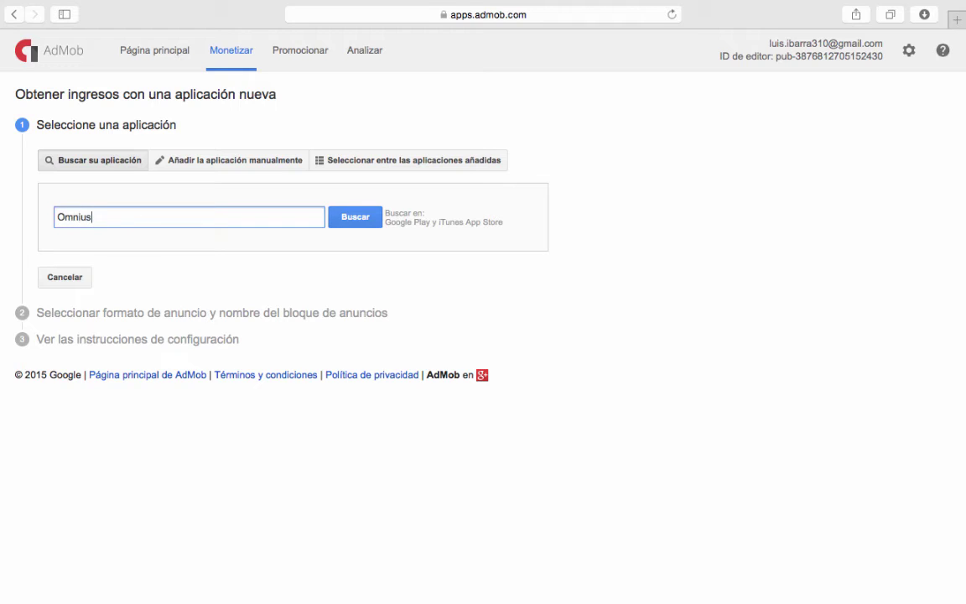
pyautogui.write('Publicidad')
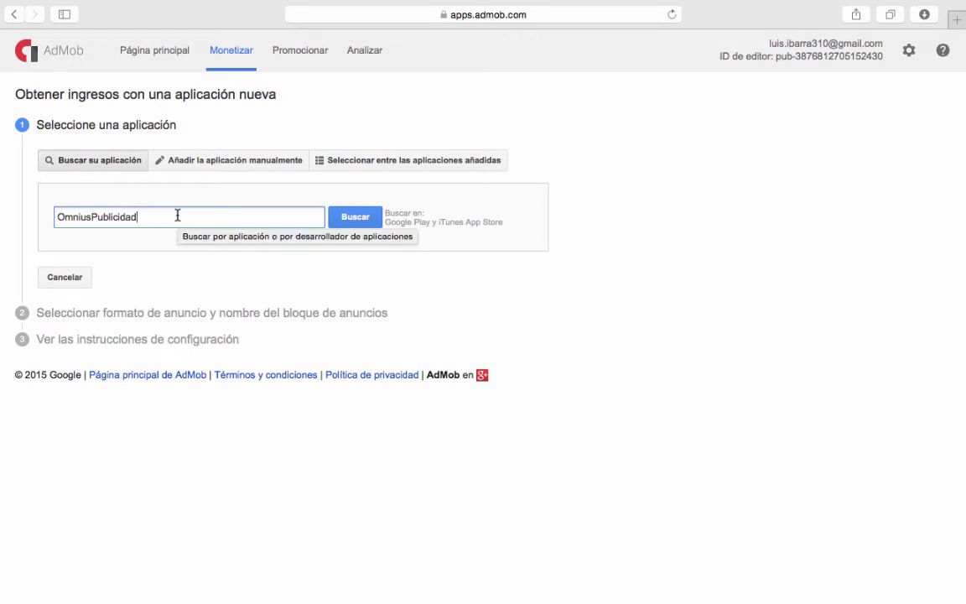
pyautogui.press('super+a')
pyautogui.press('super+c')
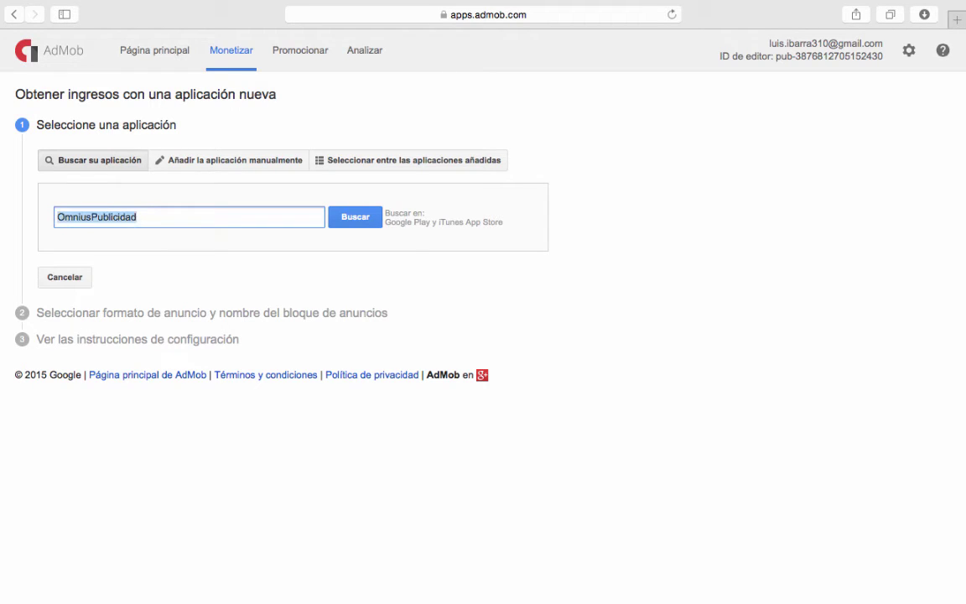
pyautogui.press('BackSpace')
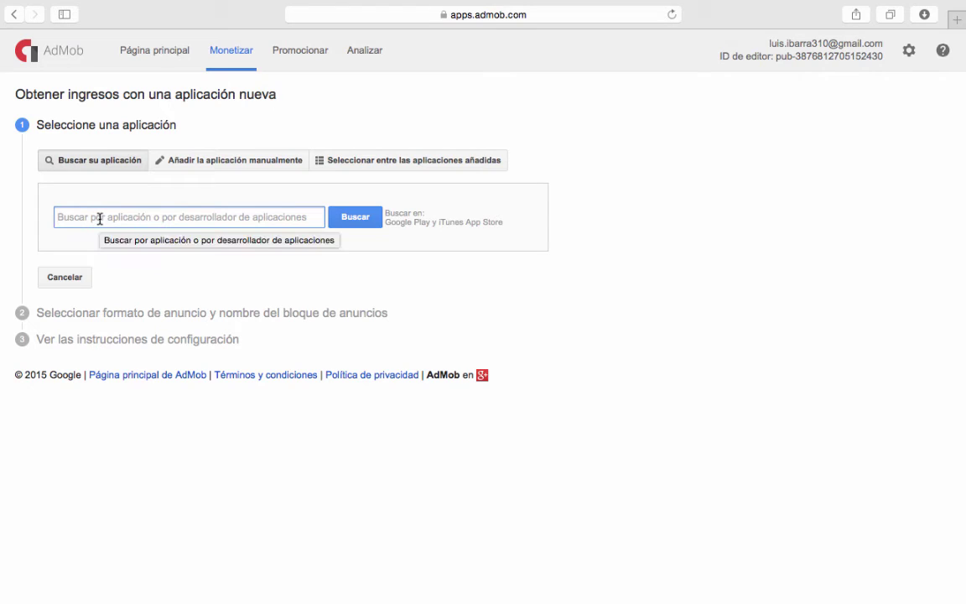
pyautogui.click(207, 163)
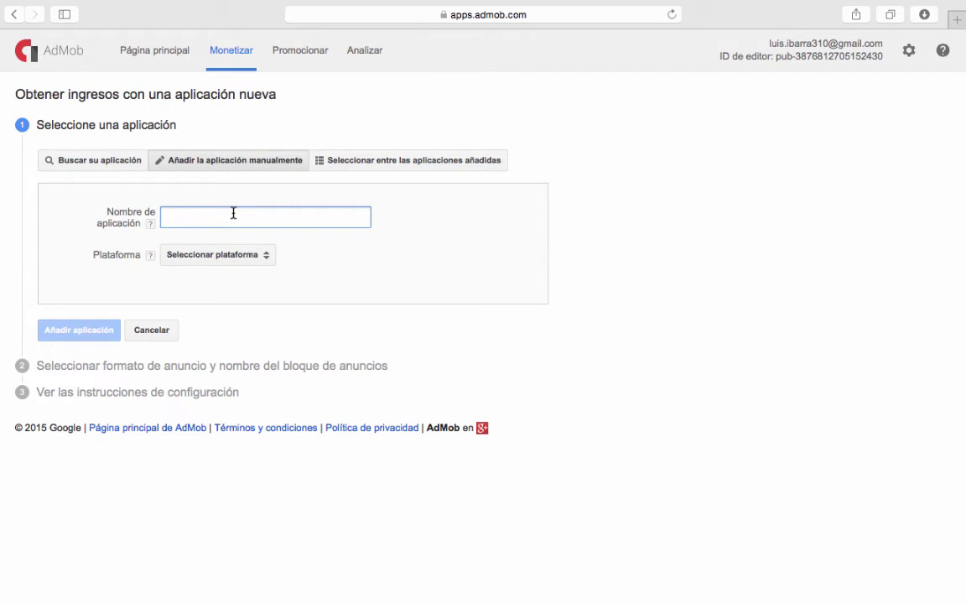
pyautogui.press('super+v')
# - Check the already added applications, then set the OmniusPublicidad platform to Android and add the application
pyautogui.click(403, 162)
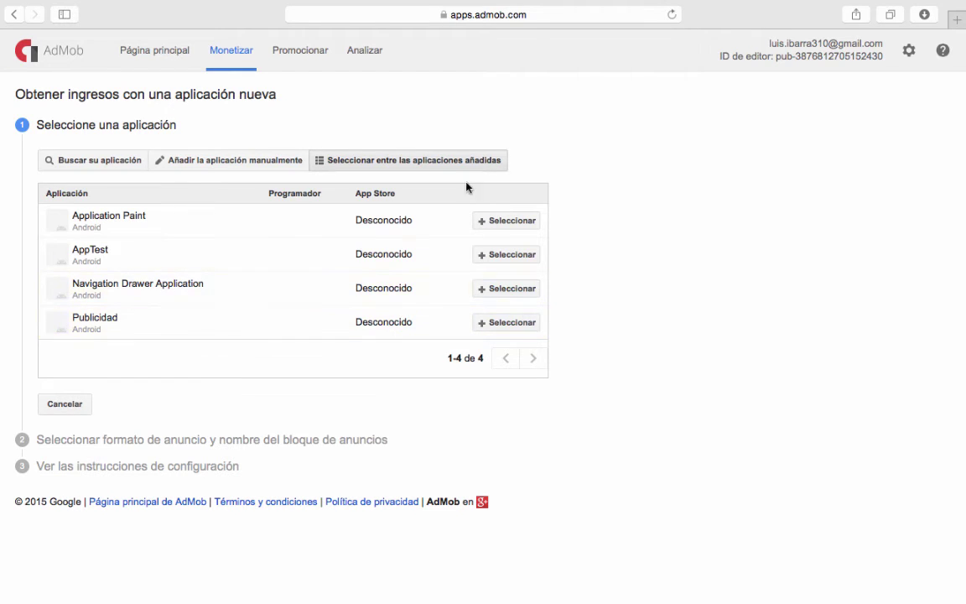
pyautogui.click(195, 161)
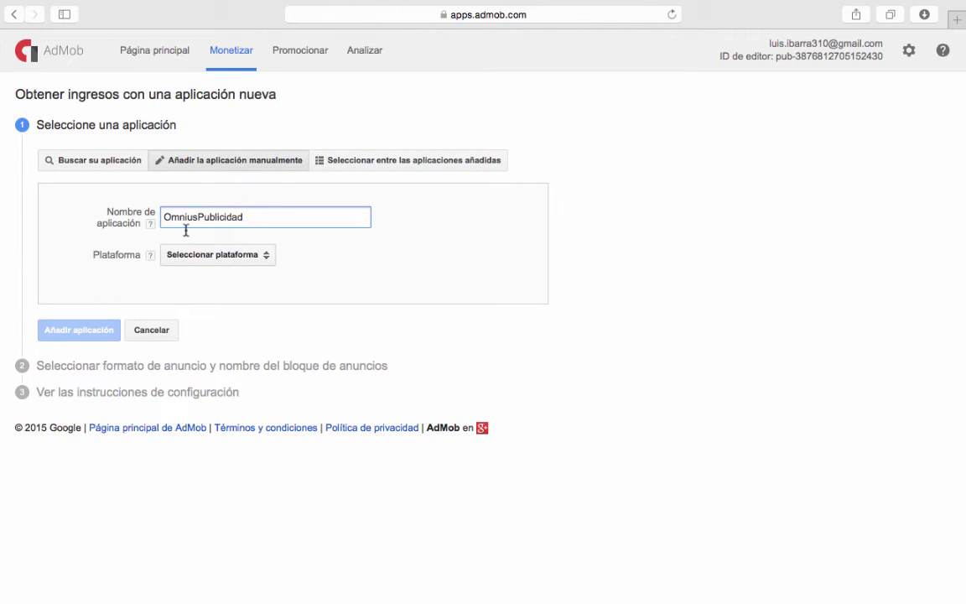
pyautogui.click(241, 257)
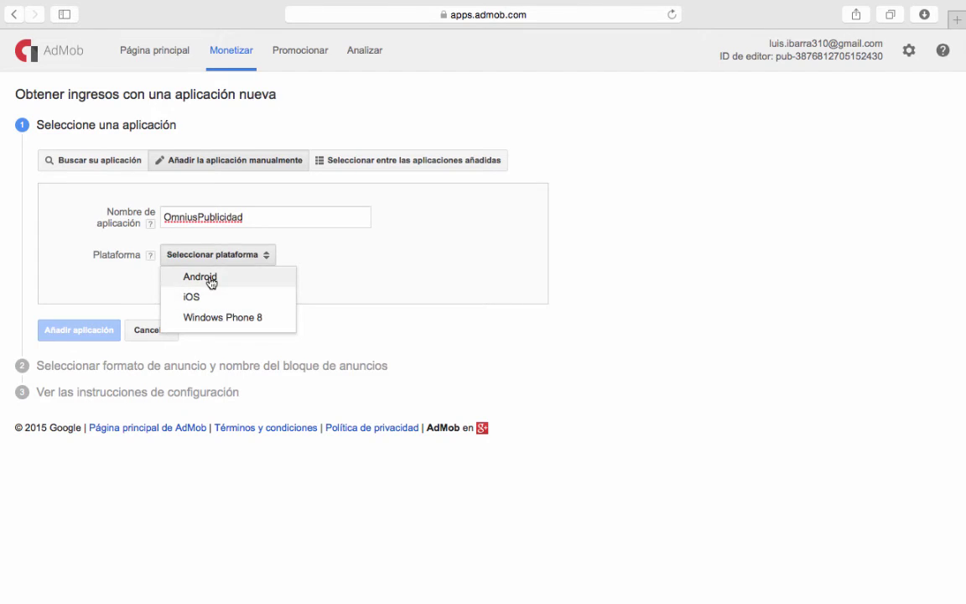
pyautogui.click(209, 278)
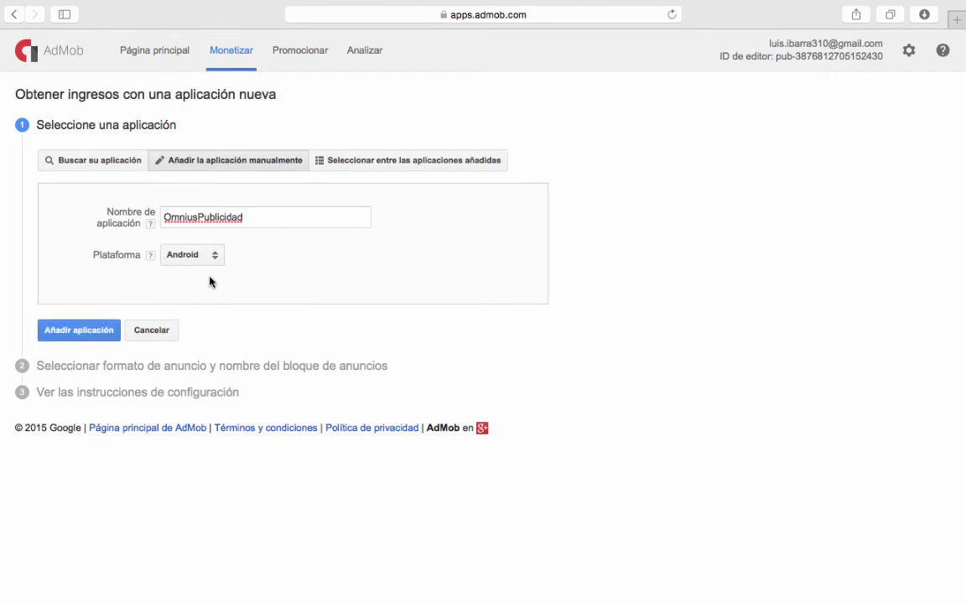
pyautogui.click(86, 338)
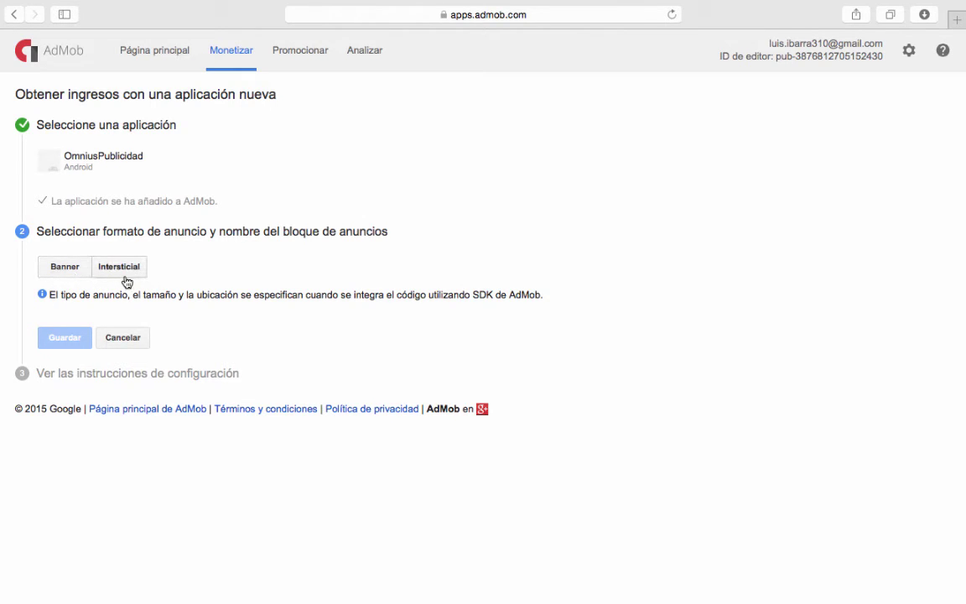
# - Compare the settings of the Banner and Intersticial ad formats and choose Banner for the ad unit
pyautogui.click(75, 272)
pyautogui.scroll(-2, 187, 327)
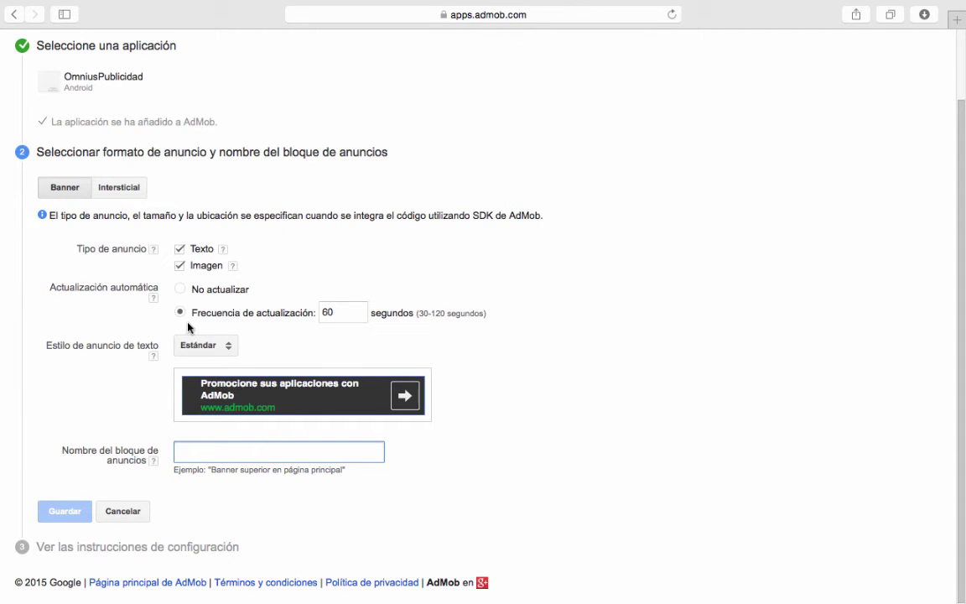
pyautogui.click(132, 188)
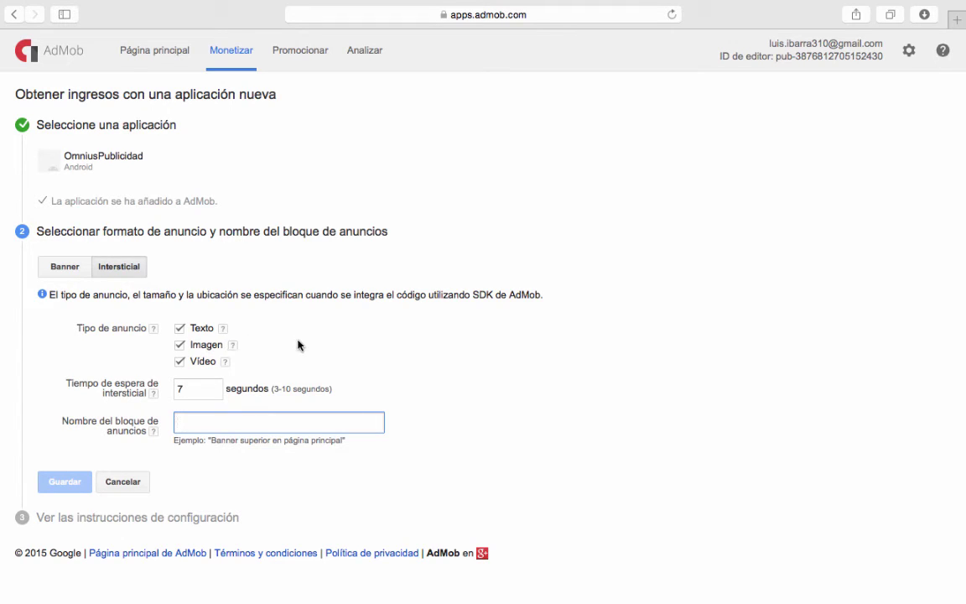
pyautogui.click(178, 344)
pyautogui.click(69, 266)
pyautogui.scroll(-2, 226, 403)
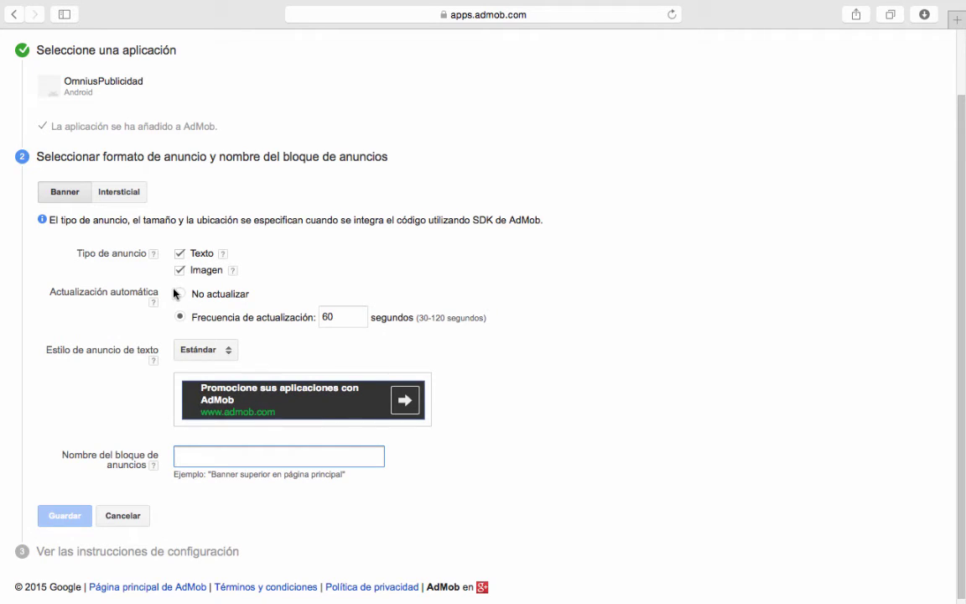
pyautogui.click(339, 324)
pyautogui.doubleClick(347, 322)
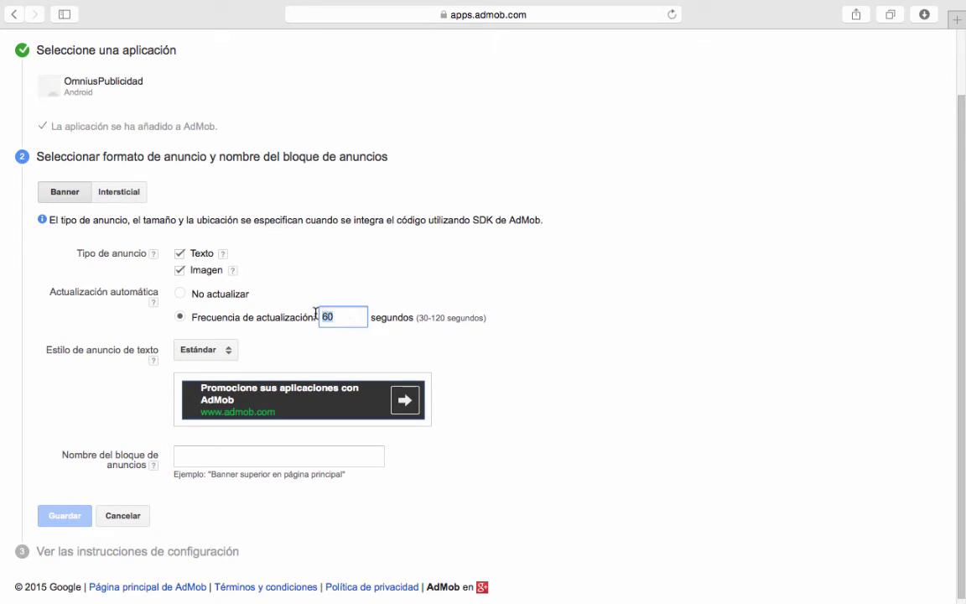
pyautogui.click(342, 312)
pyautogui.moveTo(342, 312); pyautogui.dragTo(323, 314)
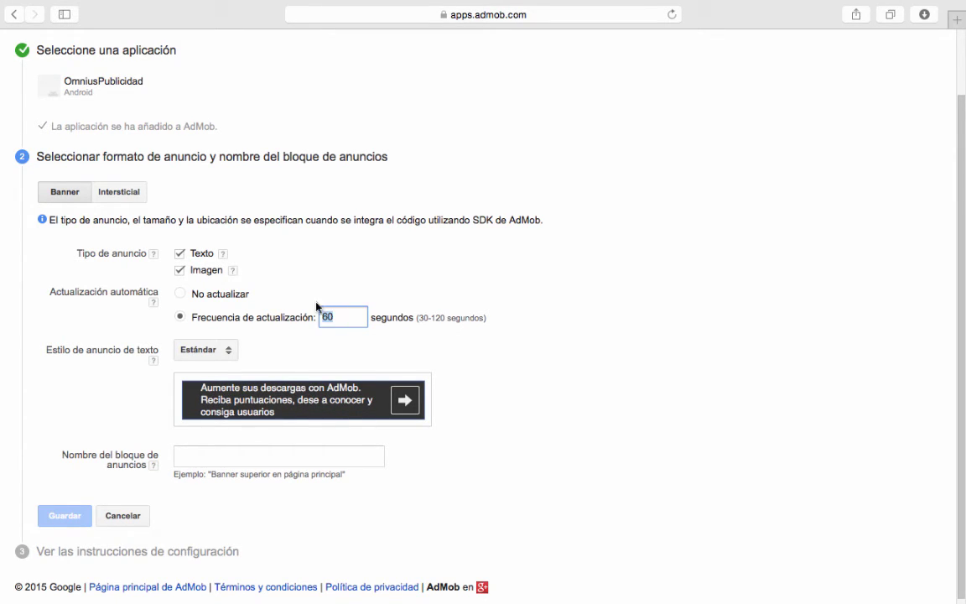
pyautogui.click(328, 316)
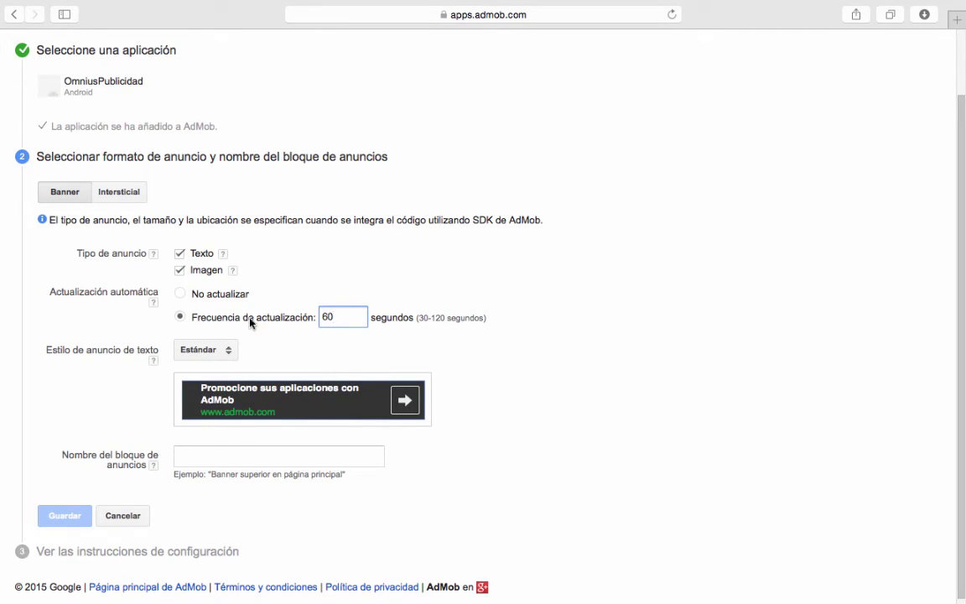
# - Try the Personalizado text ad style to view its color options, and return the style to Estándar
pyautogui.click(236, 353)
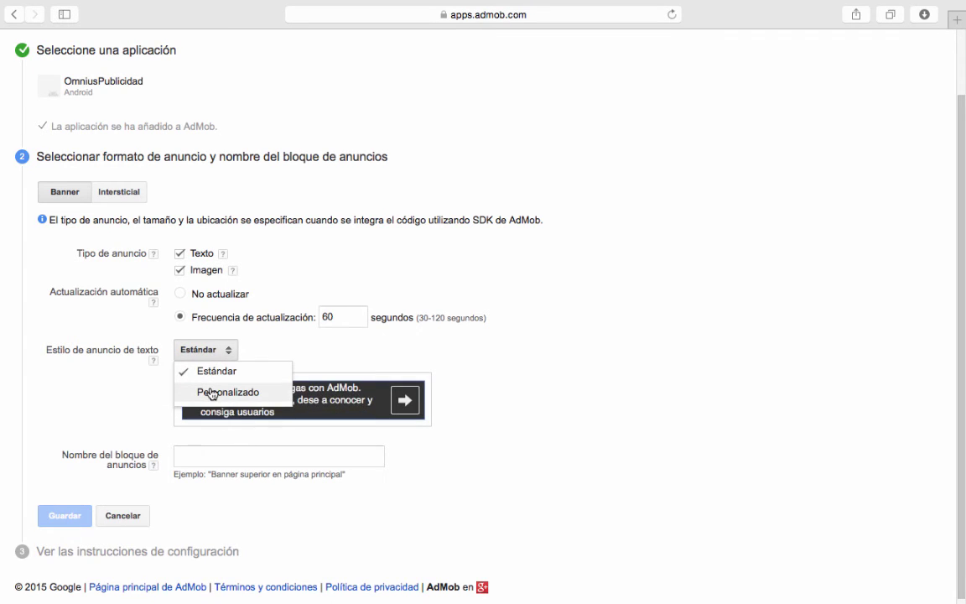
pyautogui.click(211, 393)
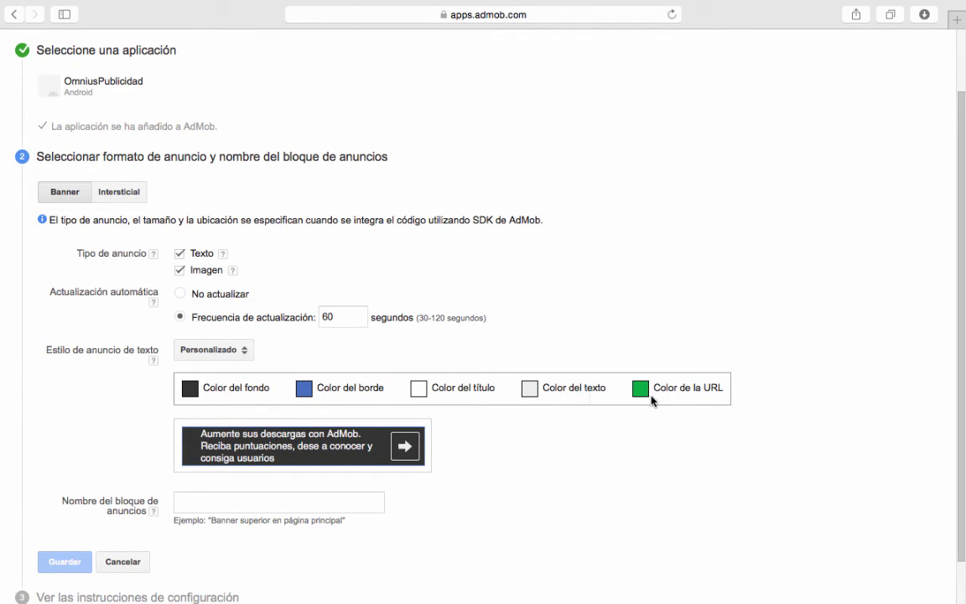
pyautogui.click(246, 351)
pyautogui.click(217, 372)
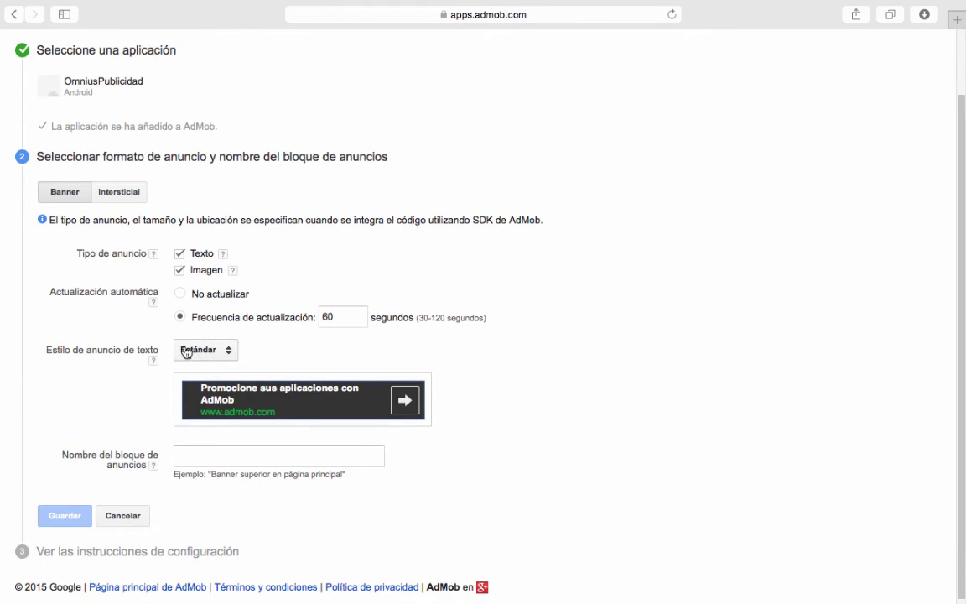
# - Name the ad unit banner, save it, and highlight the saved unit's name and ID lines
pyautogui.click(194, 455)
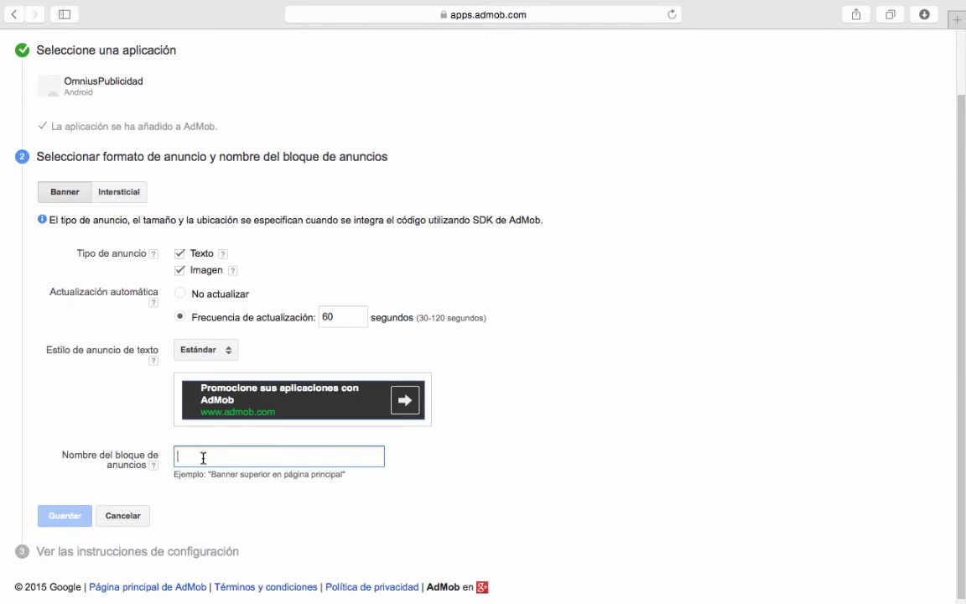
pyautogui.write('banner')
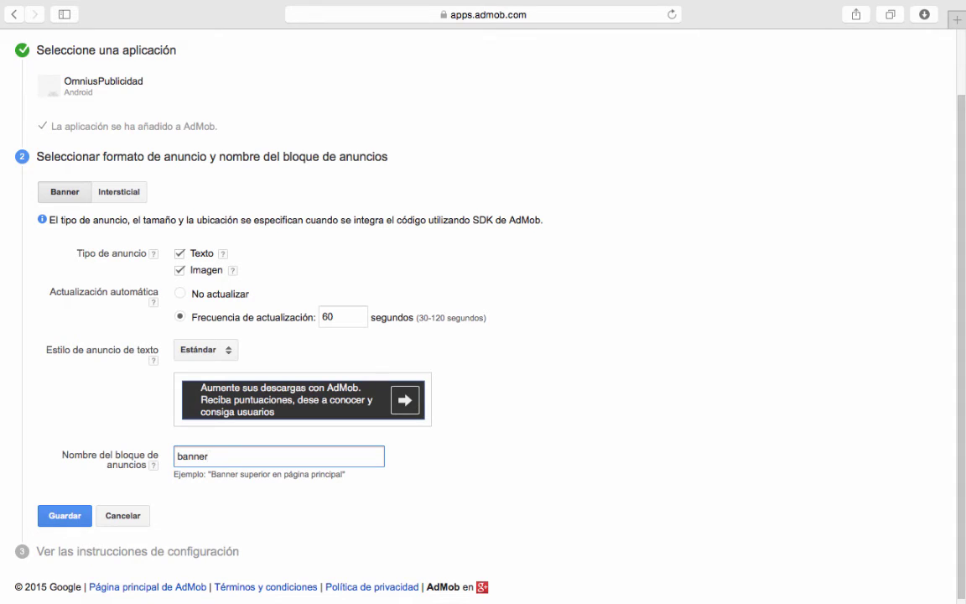
pyautogui.press('super+a')
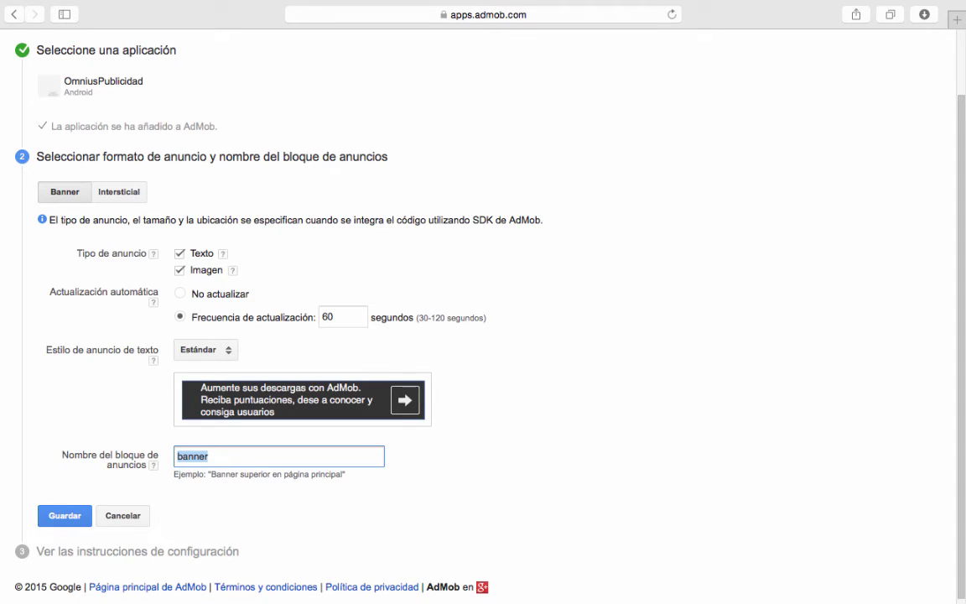
pyautogui.doubleClick(225, 474)
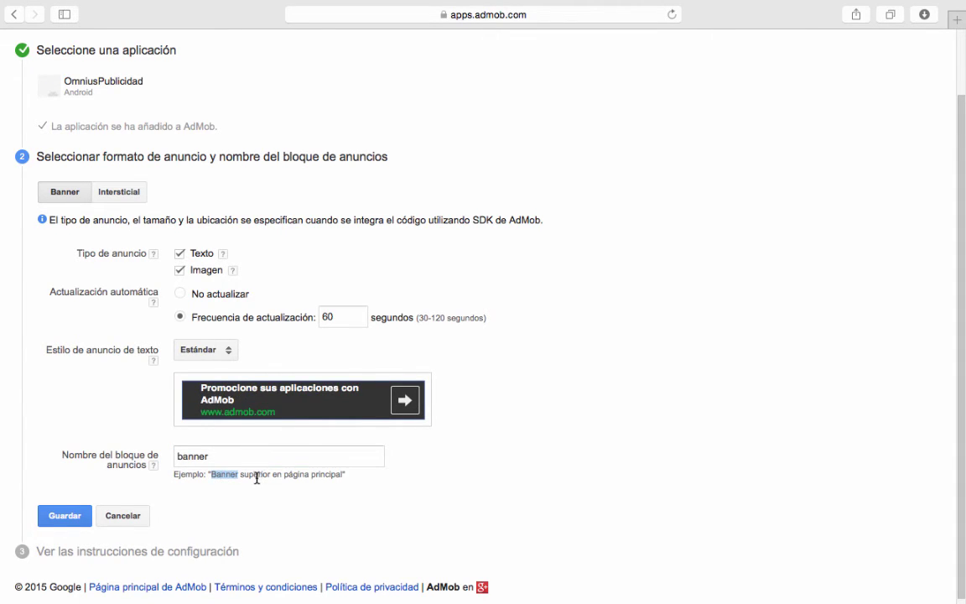
pyautogui.scroll(-1, 84, 461)
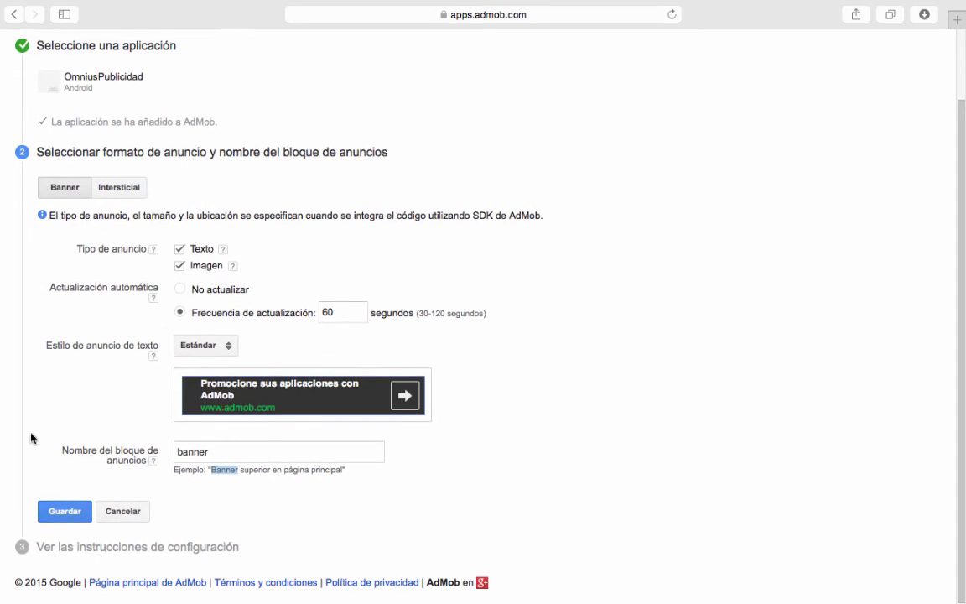
pyautogui.click(49, 510)
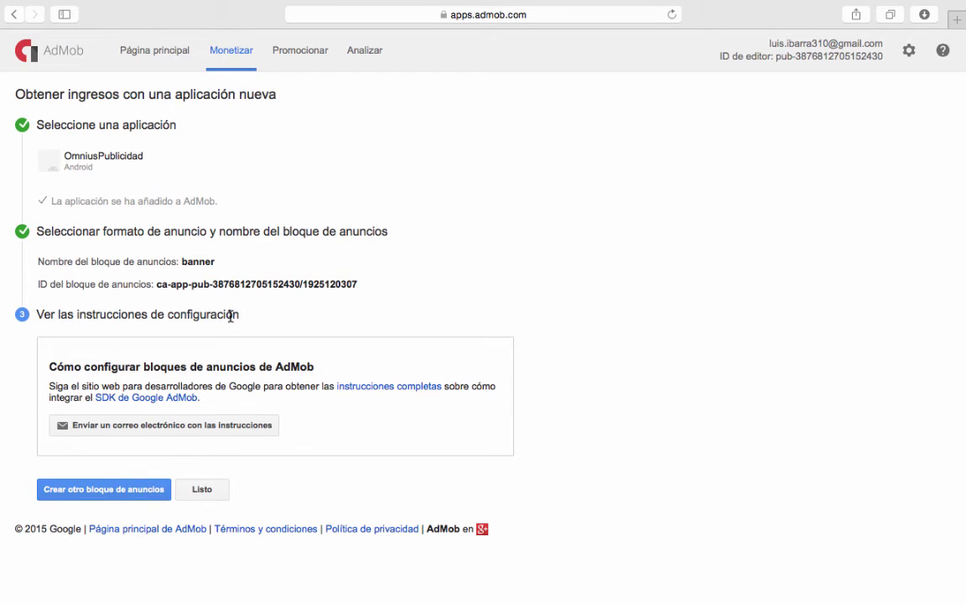
pyautogui.moveTo(438, 282); pyautogui.dragTo(28, 261)
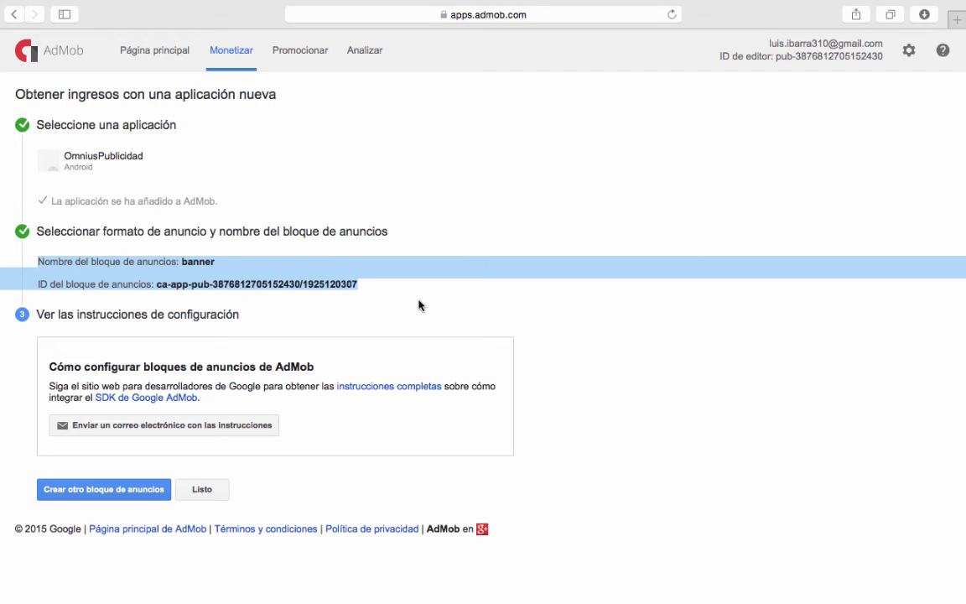
# - Switch to the MonetizacionApp project in Android Studio and set the app module's build variant to debug
pyautogui.press('super+Tab')
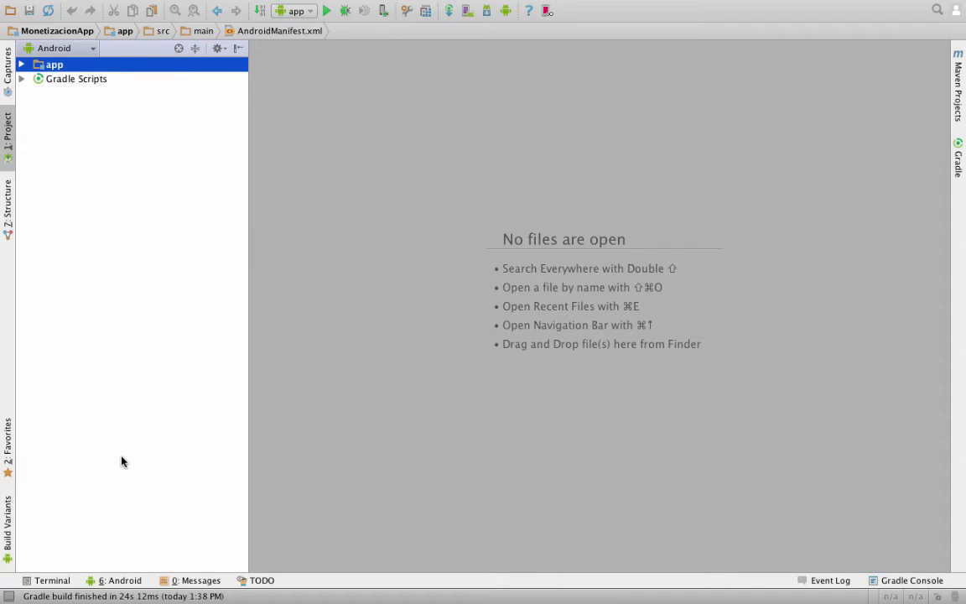
pyautogui.click(10, 520)
pyautogui.click(181, 384)
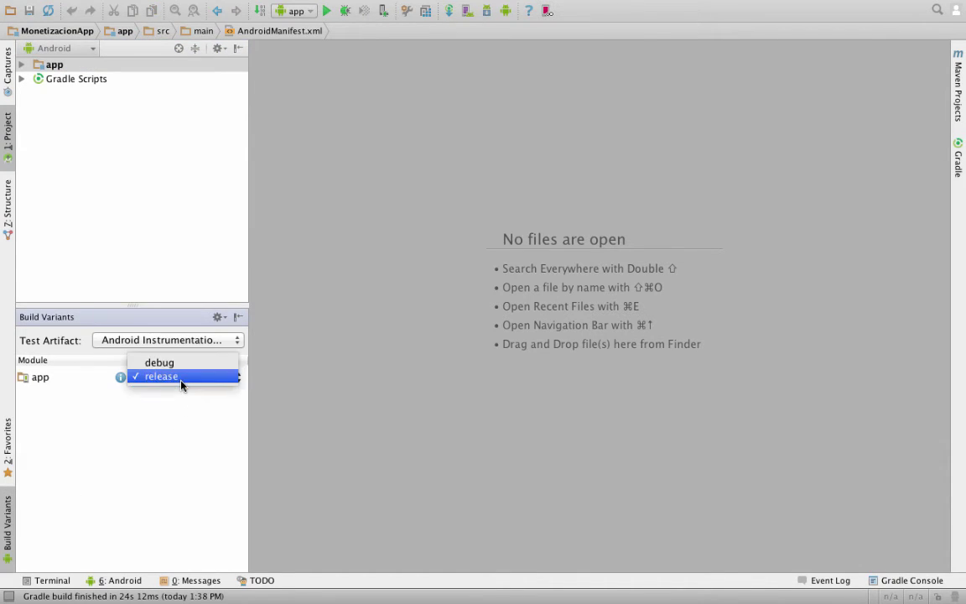
pyautogui.click(161, 364)
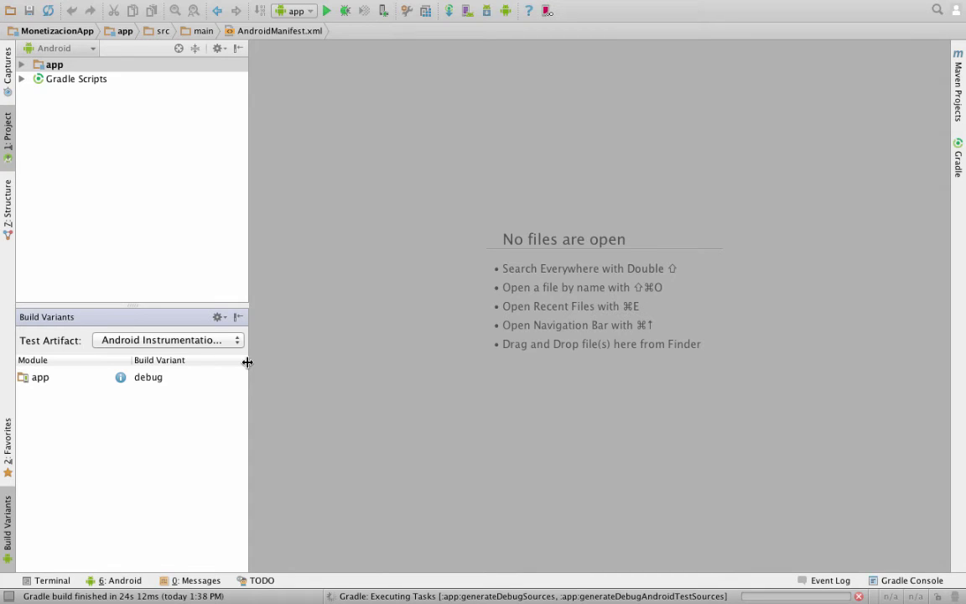
pyautogui.click(239, 318)
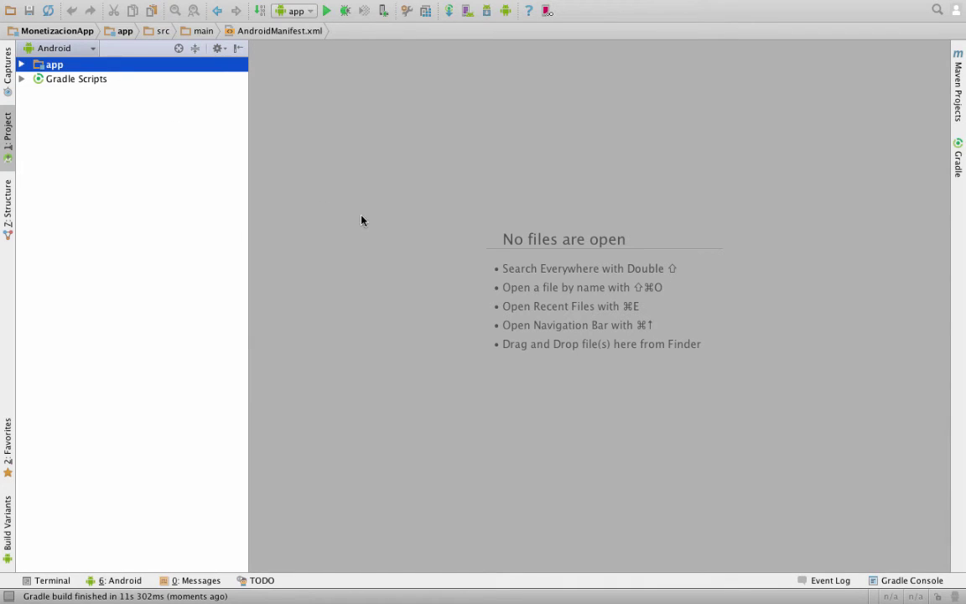
# - Expand the app module and Gradle Scripts in the project tree and open build.gradle (Module: app)
pyautogui.press('Right')
pyautogui.press('Down')
pyautogui.press('Down')
pyautogui.press('Up')
pyautogui.press('Down')
pyautogui.press('Up')
pyautogui.press('Down')
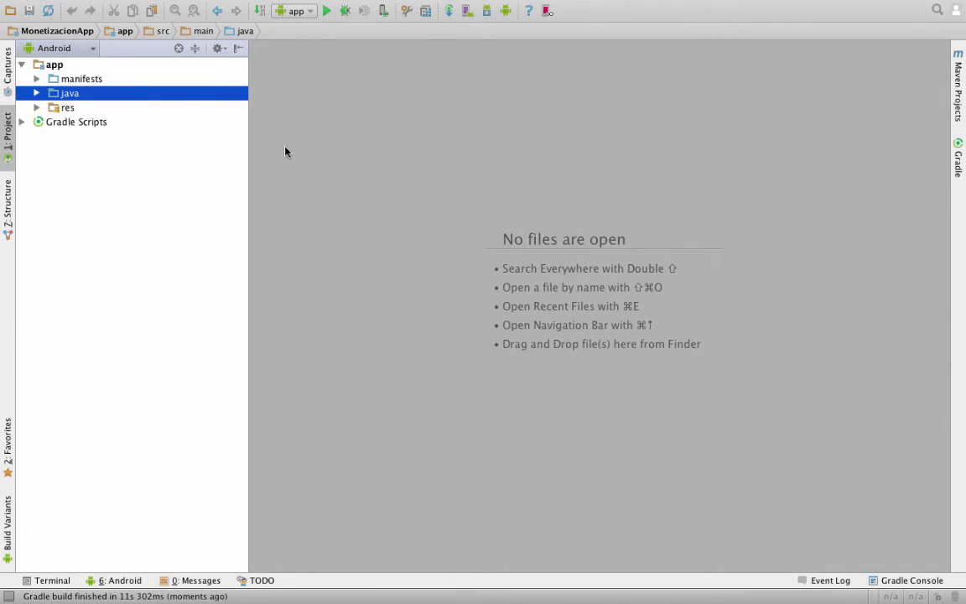
pyautogui.press('Down')
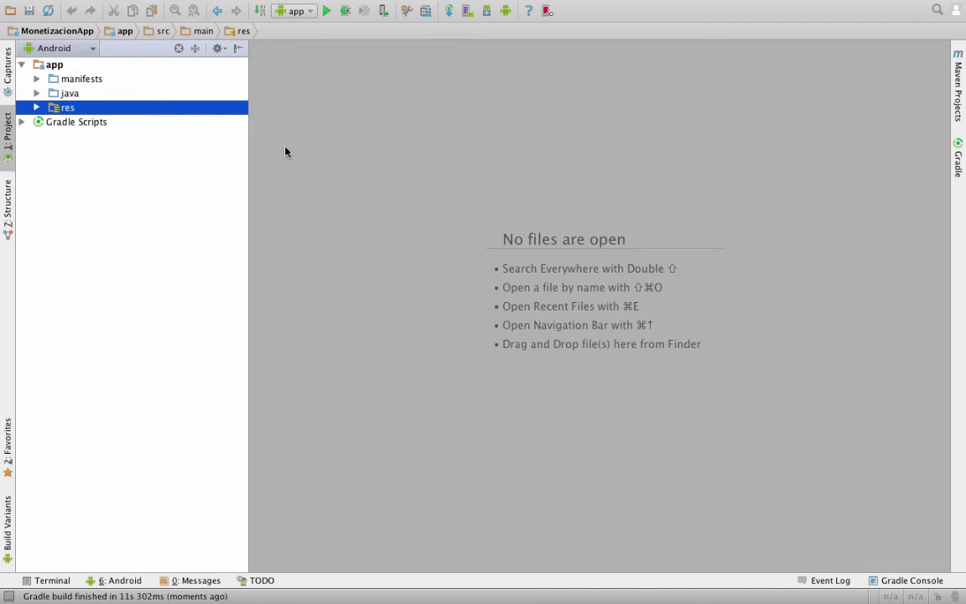
pyautogui.press('Down')
pyautogui.press('Right')
pyautogui.press('Down')
pyautogui.press('Down')
pyautogui.press('Return')
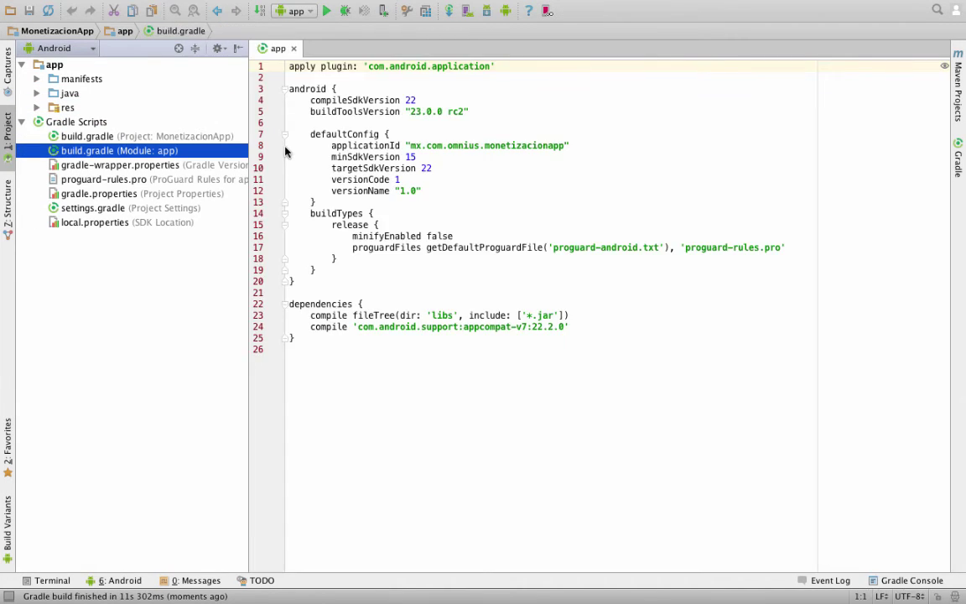
# - Start a new compile entry below the appcompat-v7 line in the dependencies block
pyautogui.click(594, 324)
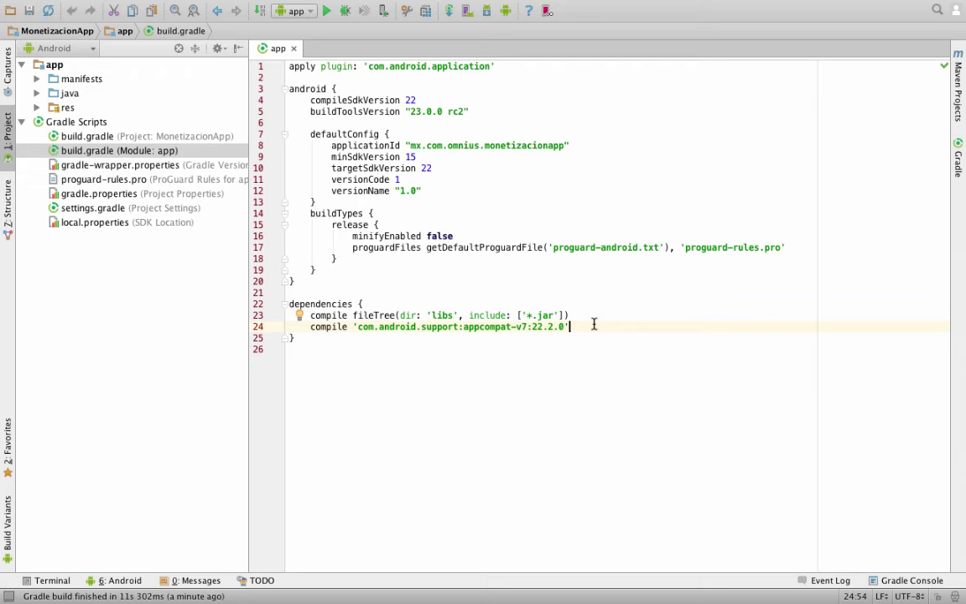
pyautogui.press('Return')
pyautogui.write('com')
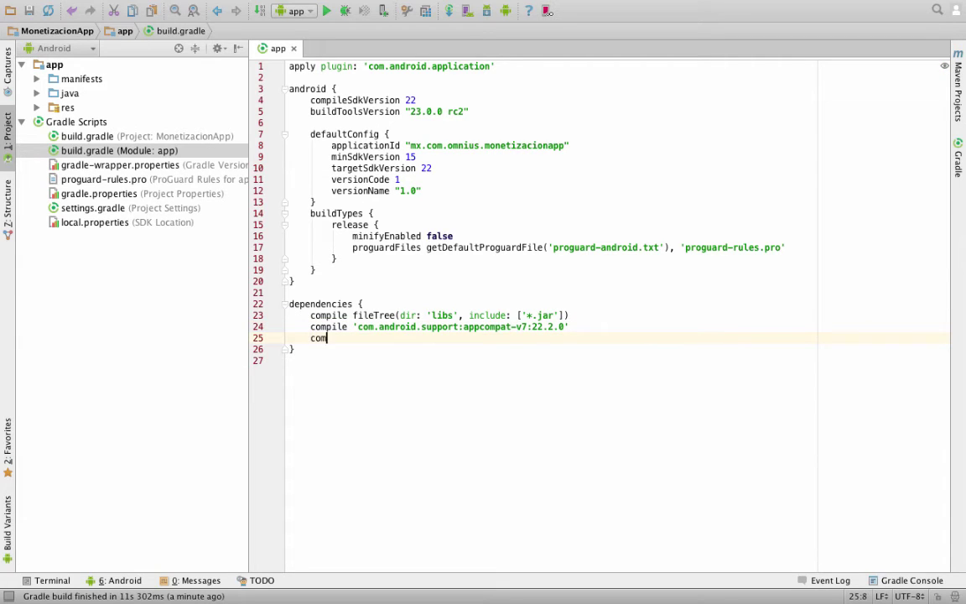